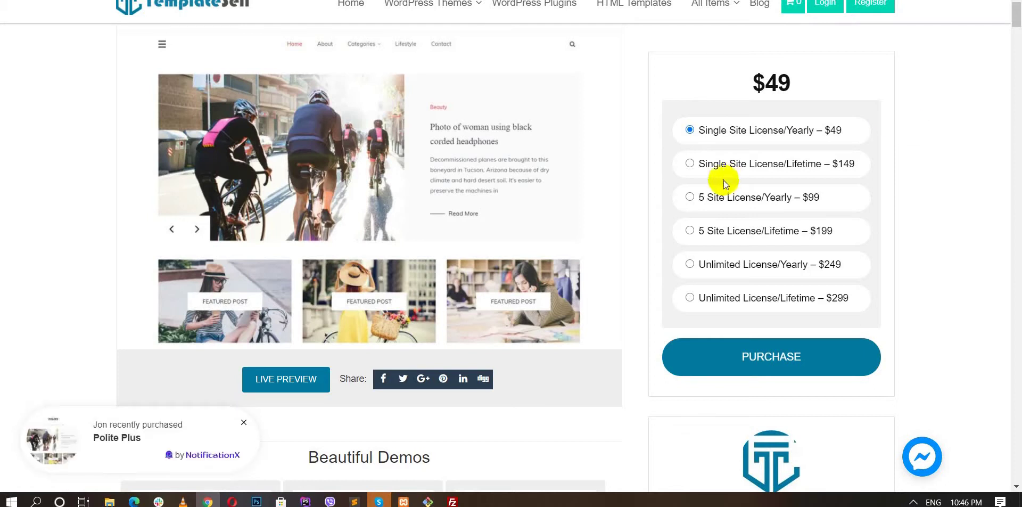
# Try the Single Site License/Lifetime option and look through the Polite Plus product page down to the footer.
pyautogui.click(775, 169)
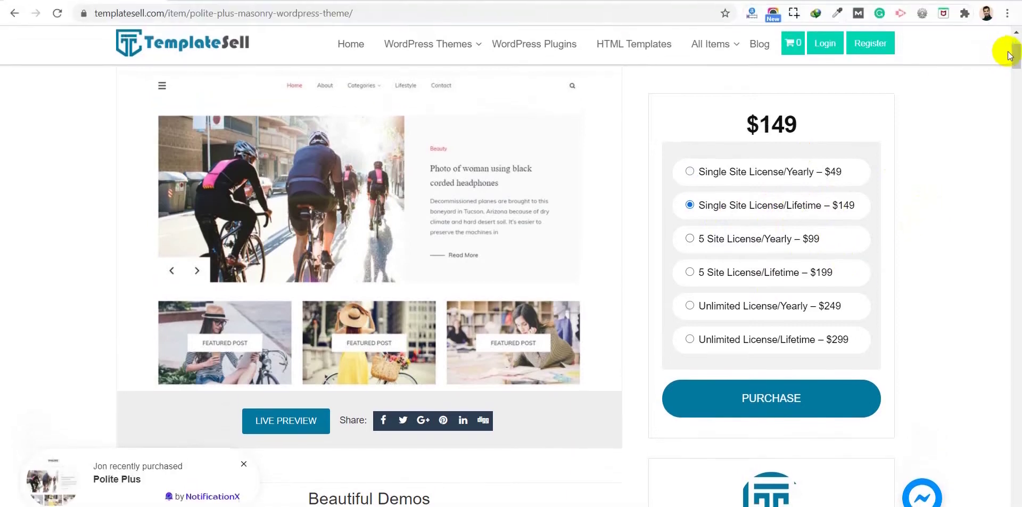
pyautogui.moveTo(1015, 16); pyautogui.dragTo(1018, 64)
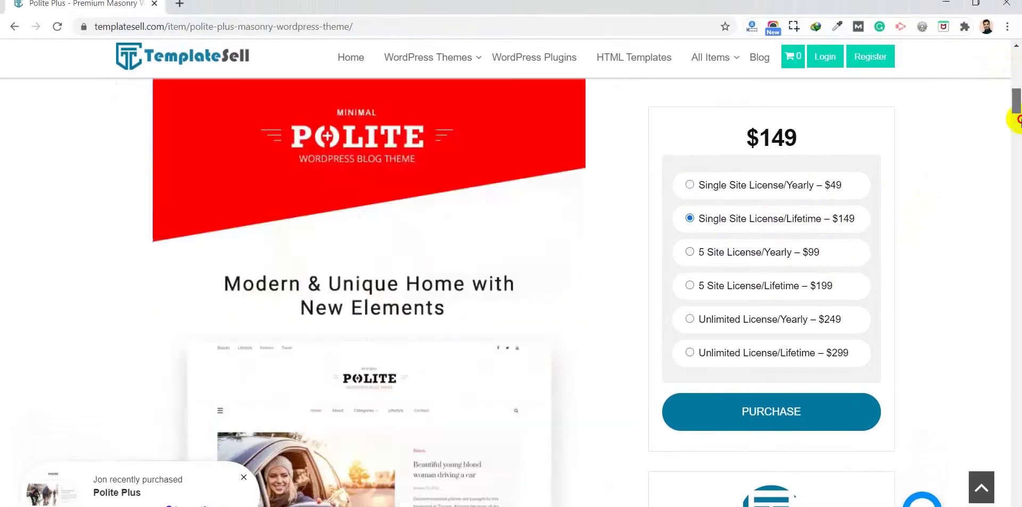
pyautogui.moveTo(1017, 119); pyautogui.dragTo(1016, 400)
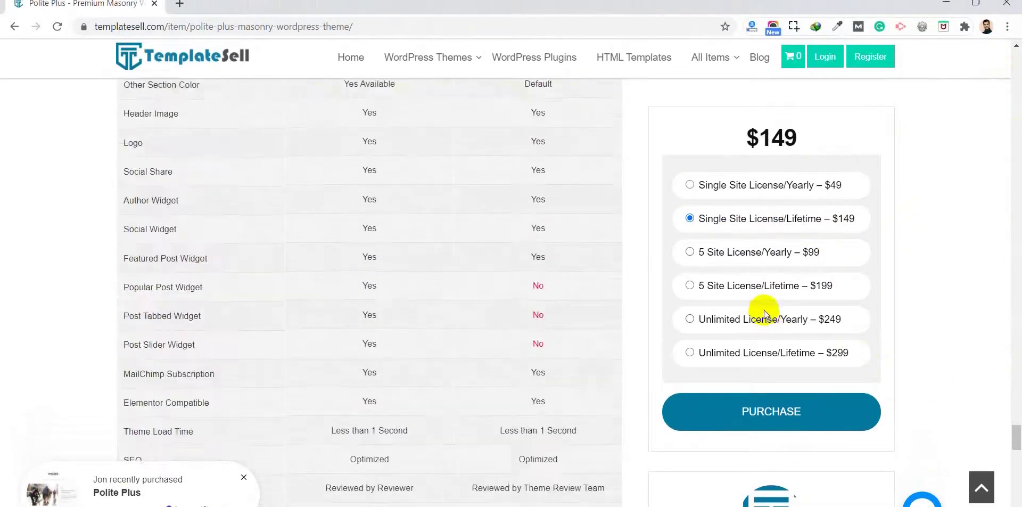
pyautogui.scroll(-20, 764, 309)
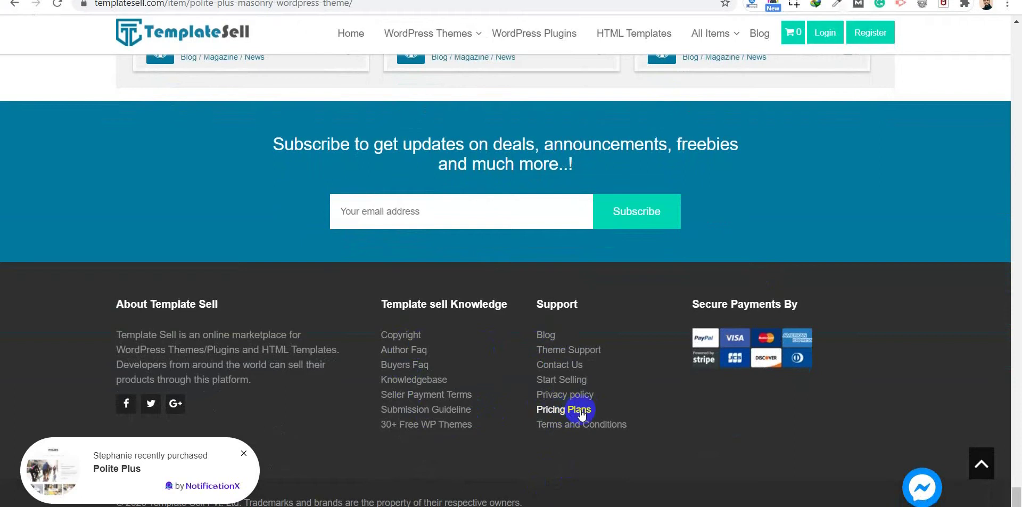
pyautogui.scroll(20, 610, 388)
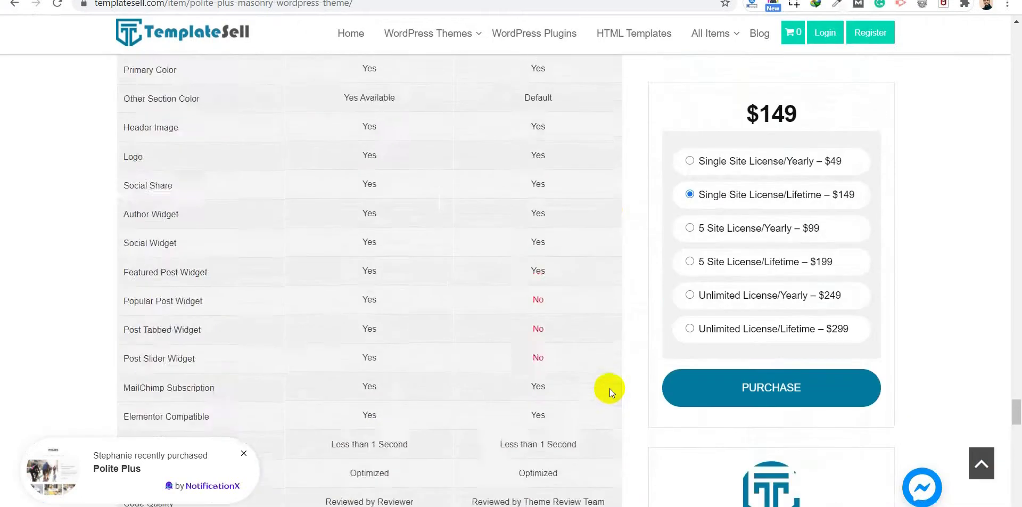
# Choose the Single Site License/Yearly option for Polite Plus and purchase it.
pyautogui.scroll(4, 609, 388)
pyautogui.click(689, 161)
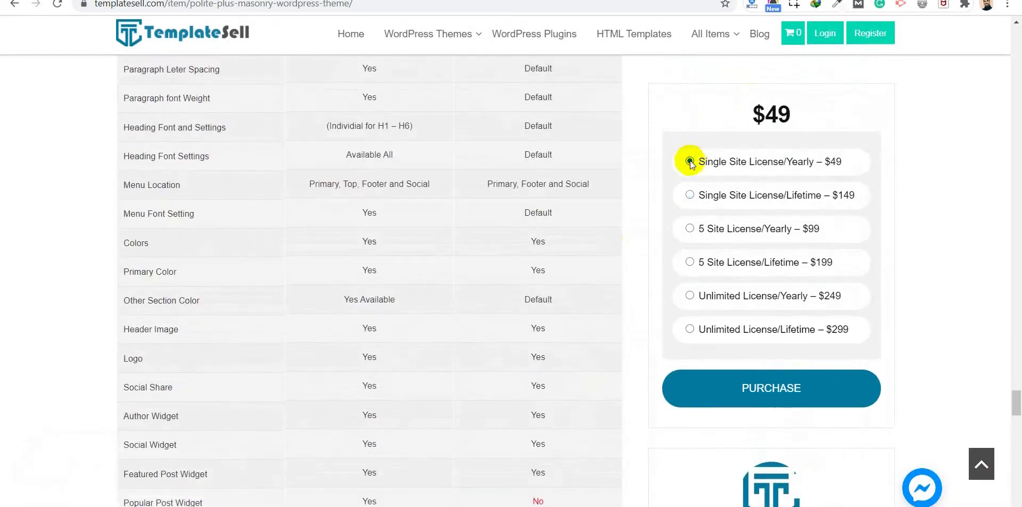
pyautogui.click(776, 390)
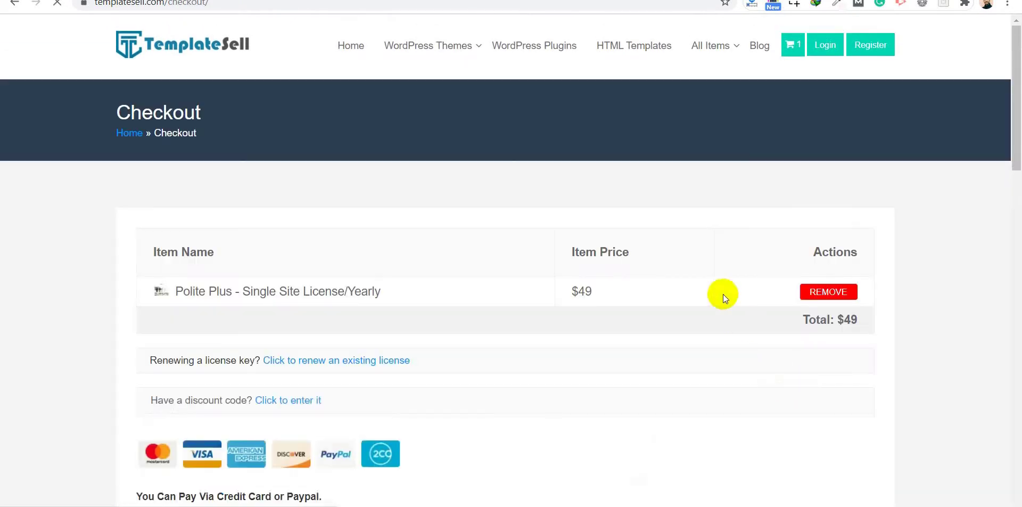
# Review the checkout's item price and total, the license key renewal option and the discount code option.
pyautogui.scroll(-3, 723, 294)
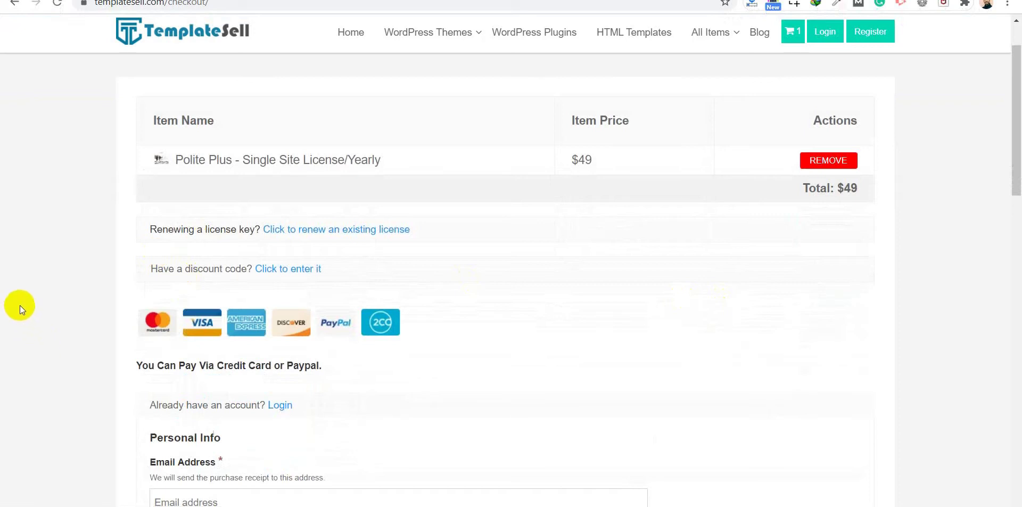
pyautogui.scroll(3, 20, 305)
pyautogui.moveTo(586, 294); pyautogui.dragTo(570, 292)
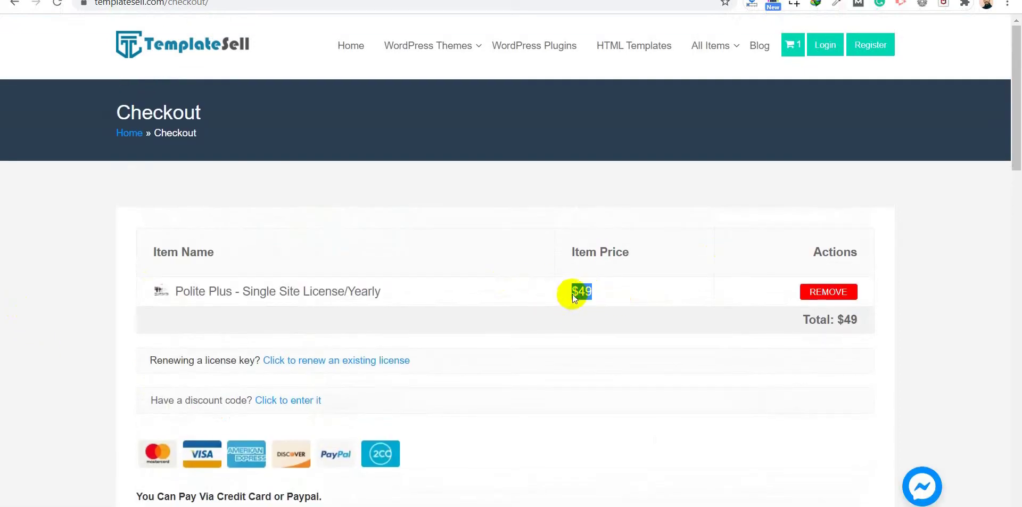
pyautogui.moveTo(798, 322); pyautogui.dragTo(872, 310)
pyautogui.click(925, 301)
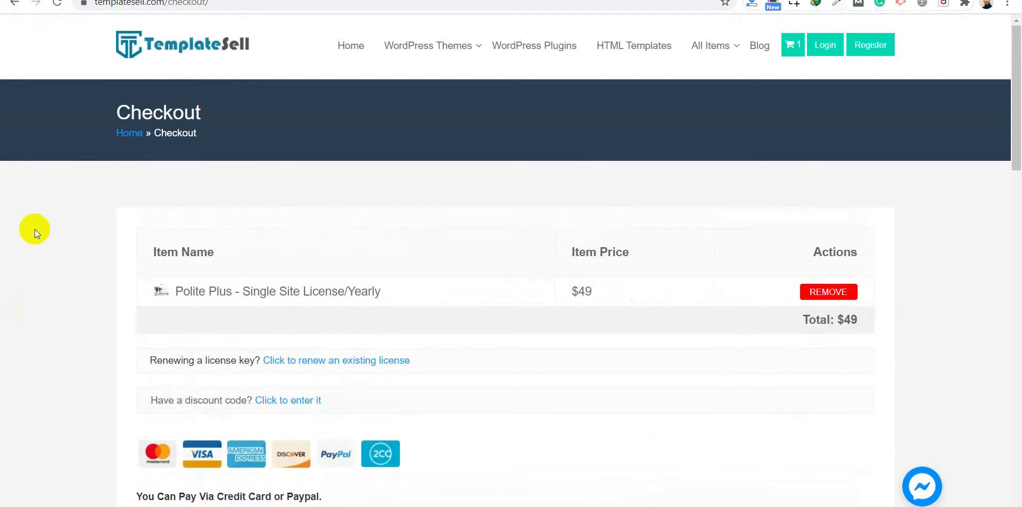
pyautogui.scroll(-3, 34, 229)
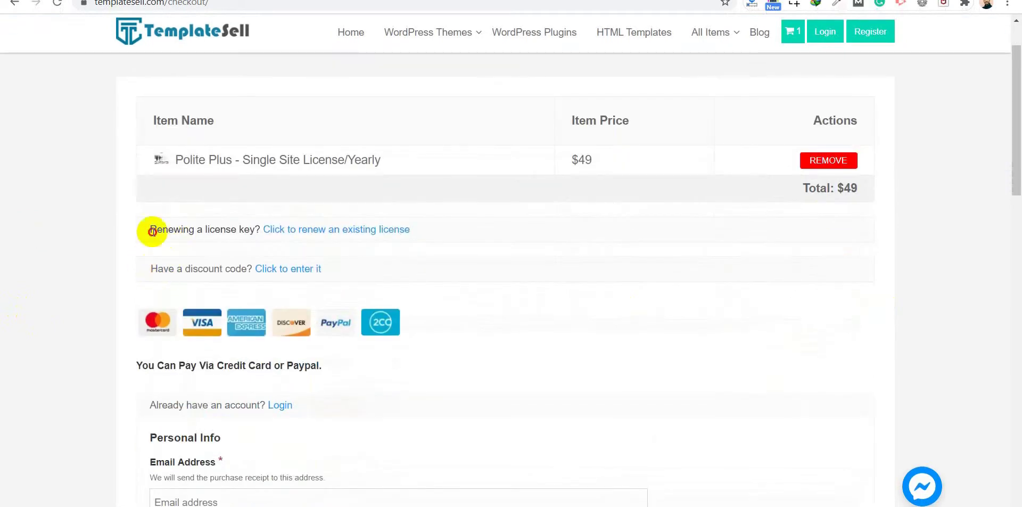
pyautogui.moveTo(150, 229); pyautogui.dragTo(260, 228)
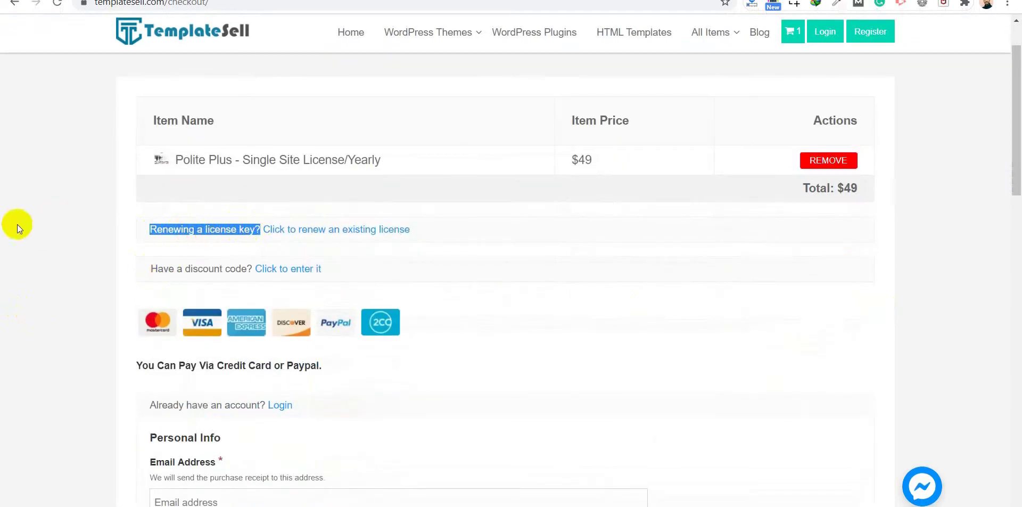
pyautogui.click(148, 232)
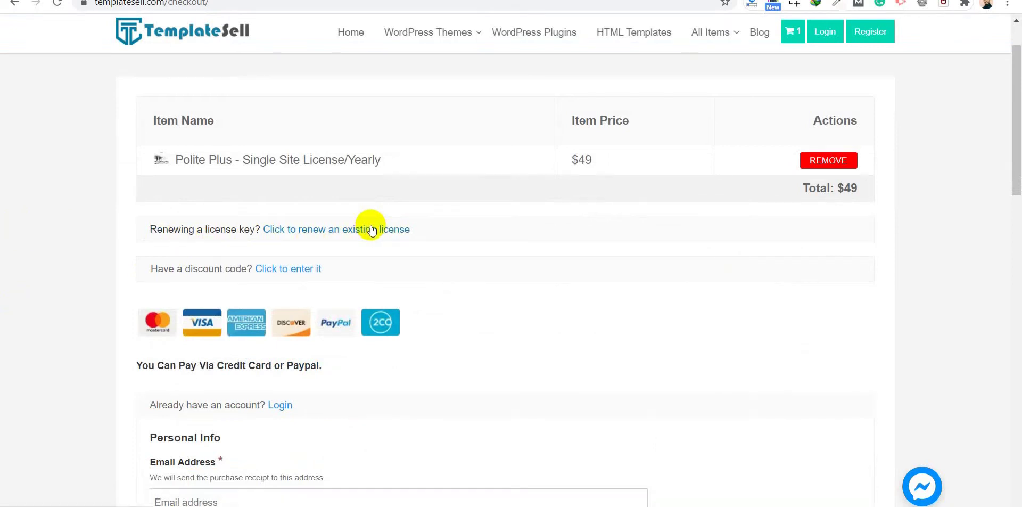
pyautogui.moveTo(154, 265); pyautogui.dragTo(250, 266)
pyautogui.click(43, 248)
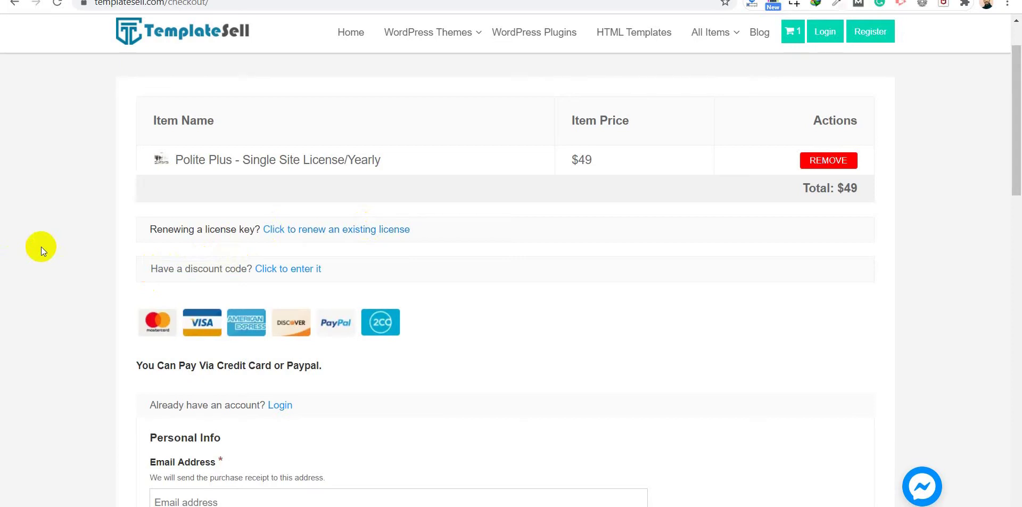
pyautogui.moveTo(151, 268); pyautogui.dragTo(176, 266)
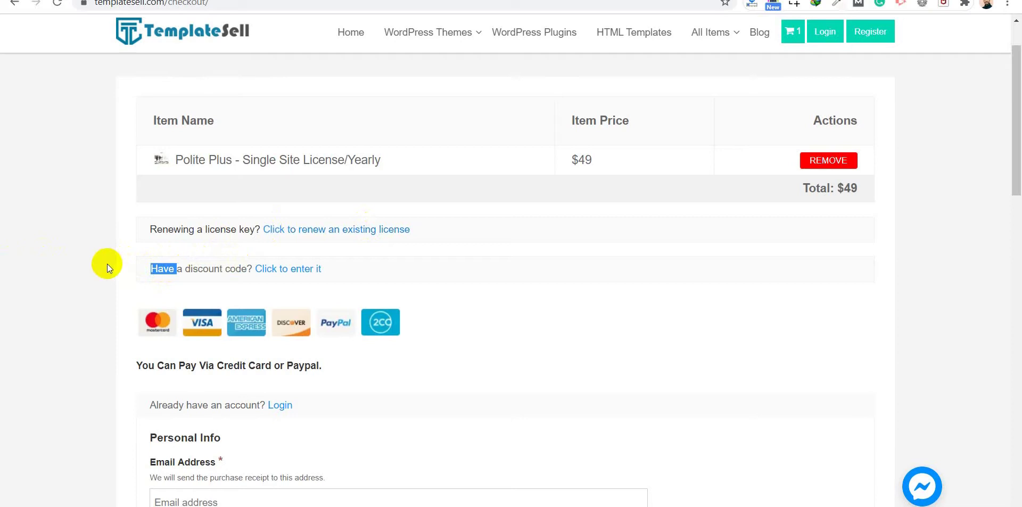
pyautogui.click(190, 258)
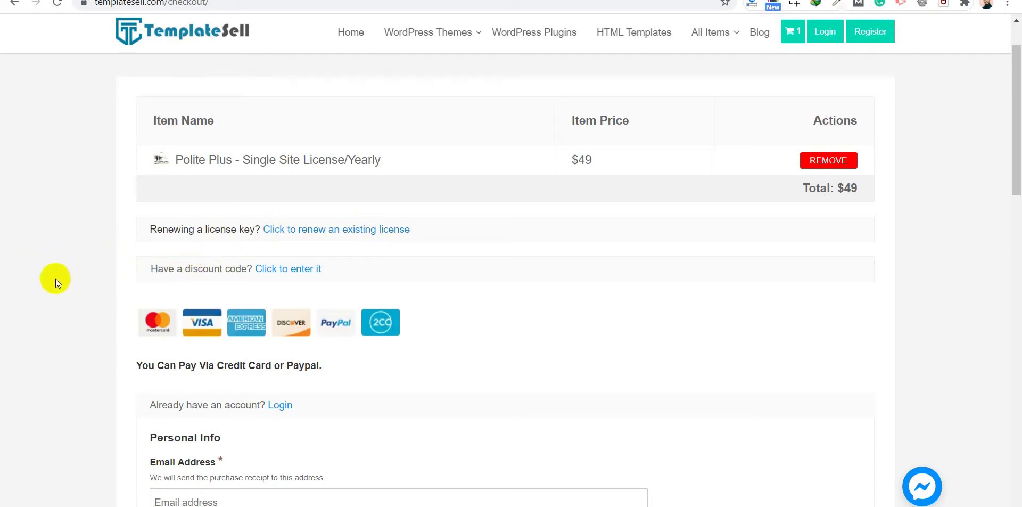
# Enter "appleboy" as the username for the new account in the checkout form.
pyautogui.scroll(-4, 55, 278)
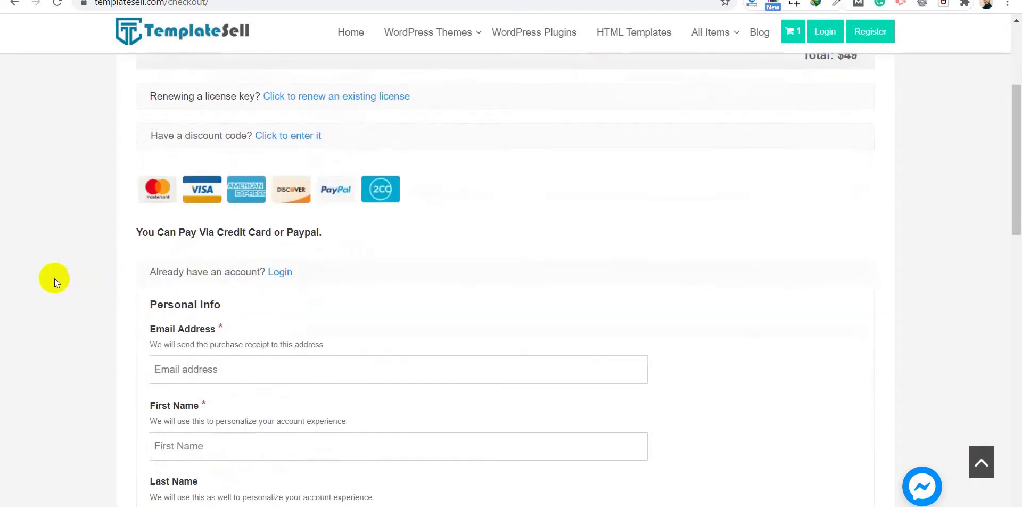
pyautogui.scroll(-8, 303, 309)
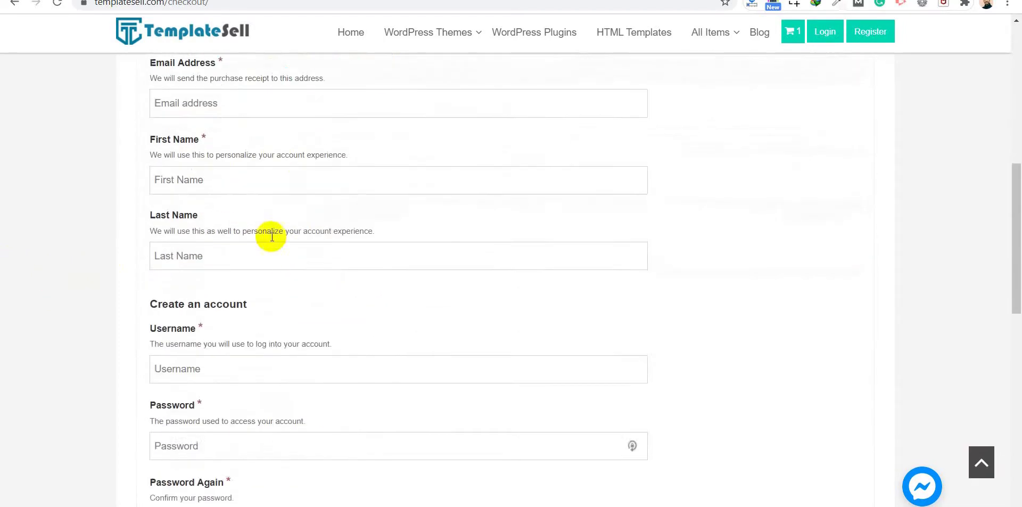
pyautogui.scroll(-2, 288, 243)
pyautogui.scroll(2, 137, 287)
pyautogui.click(190, 161)
pyautogui.write('ap')
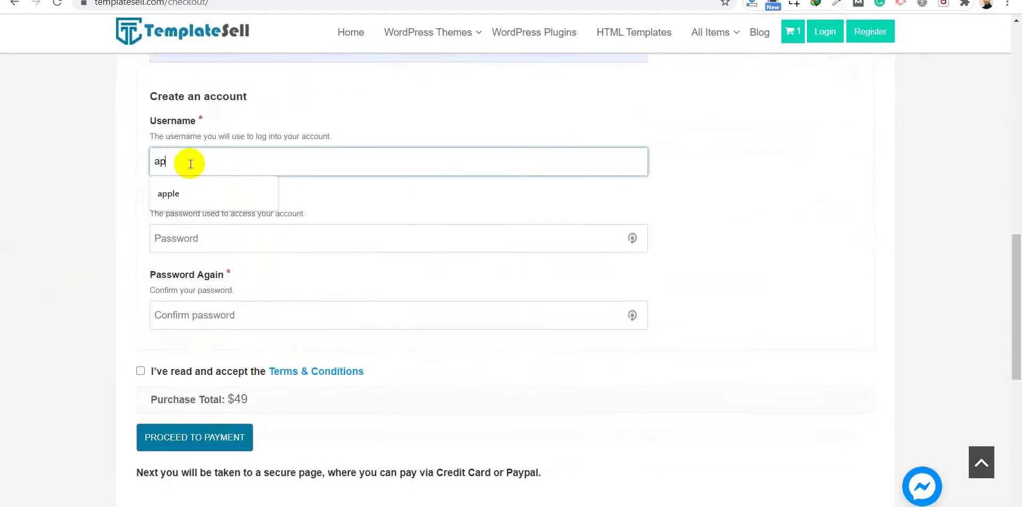
pyautogui.write('pleboy')
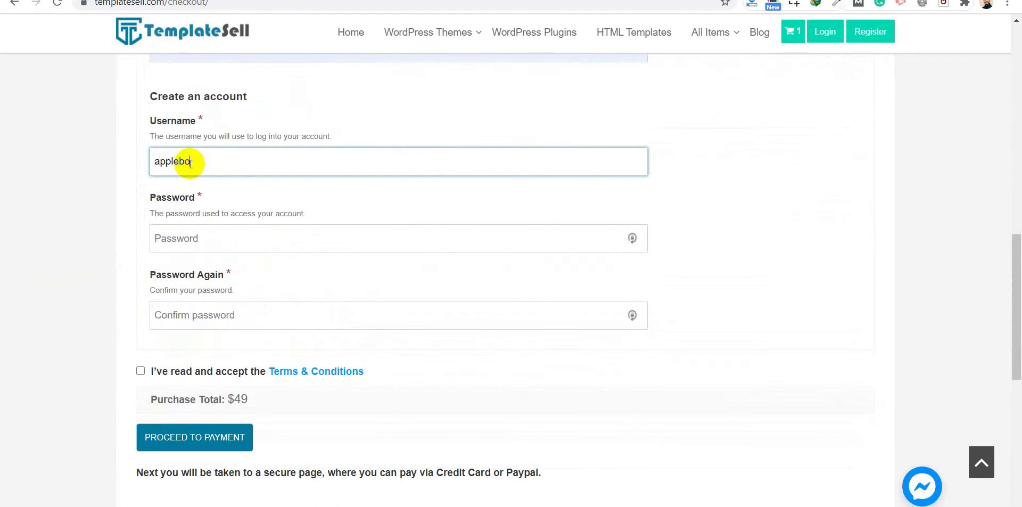
pyautogui.press('Tab')
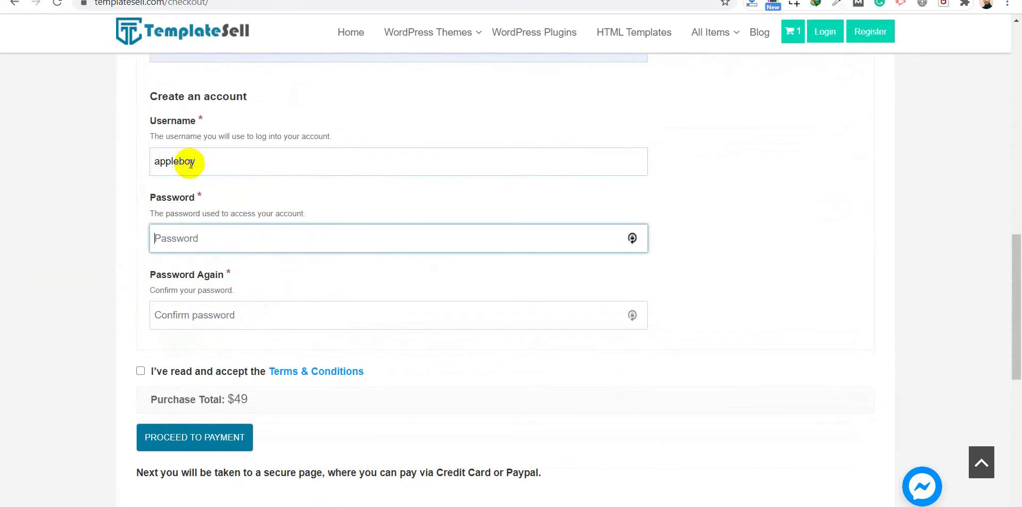
# Enter the account password and repeat it in the password confirmation field.
pyautogui.write('•••••••')
pyautogui.click(209, 316)
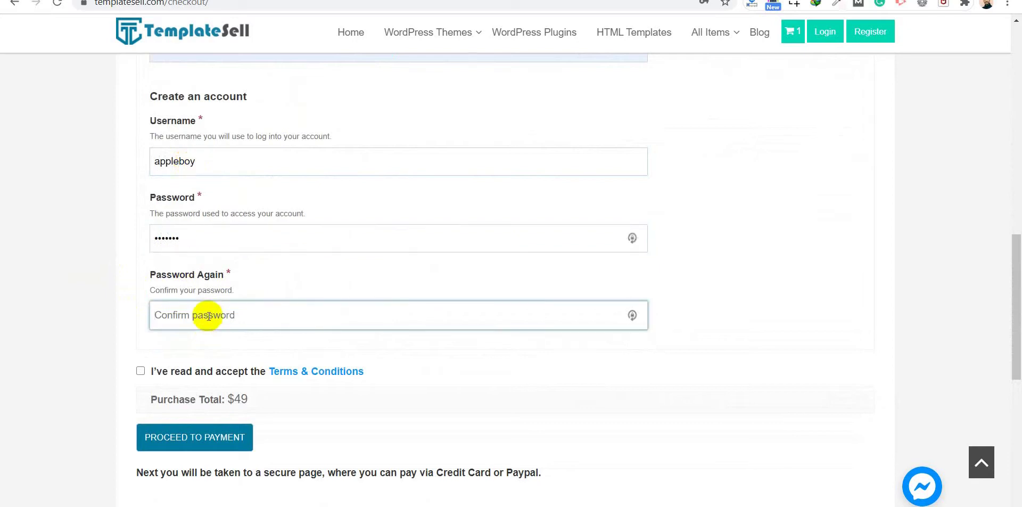
pyautogui.write('•••••')
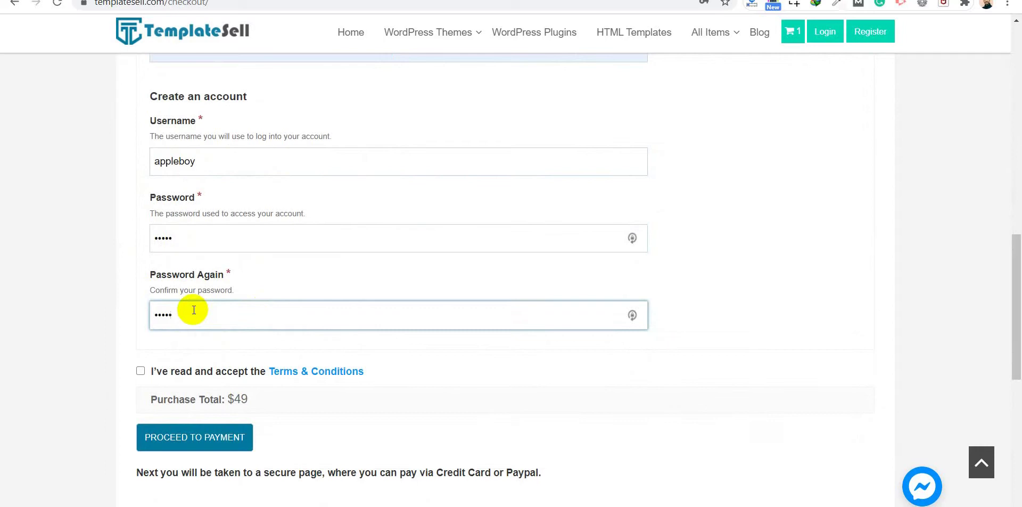
# Accept the Terms & Conditions and proceed to payment.
pyautogui.click(142, 370)
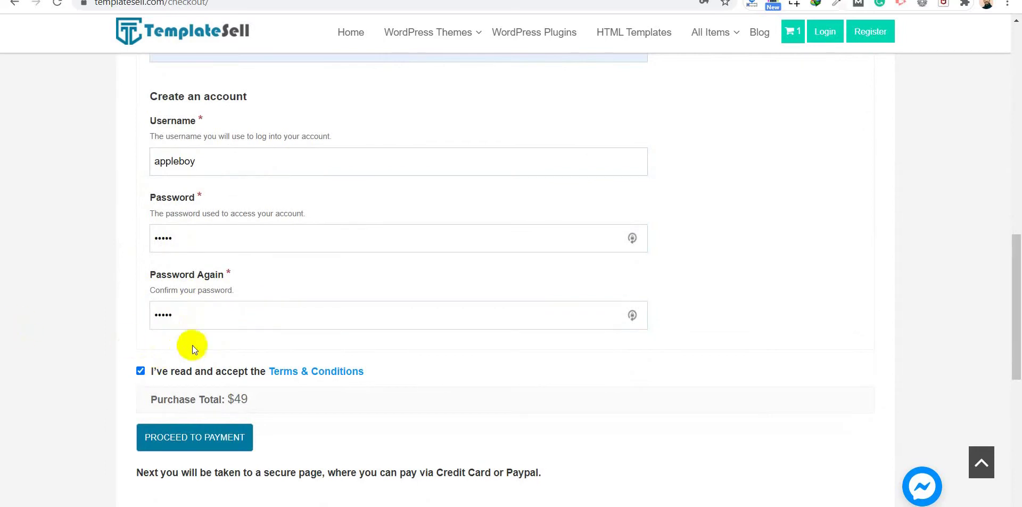
pyautogui.scroll(-1, 196, 335)
pyautogui.click(170, 385)
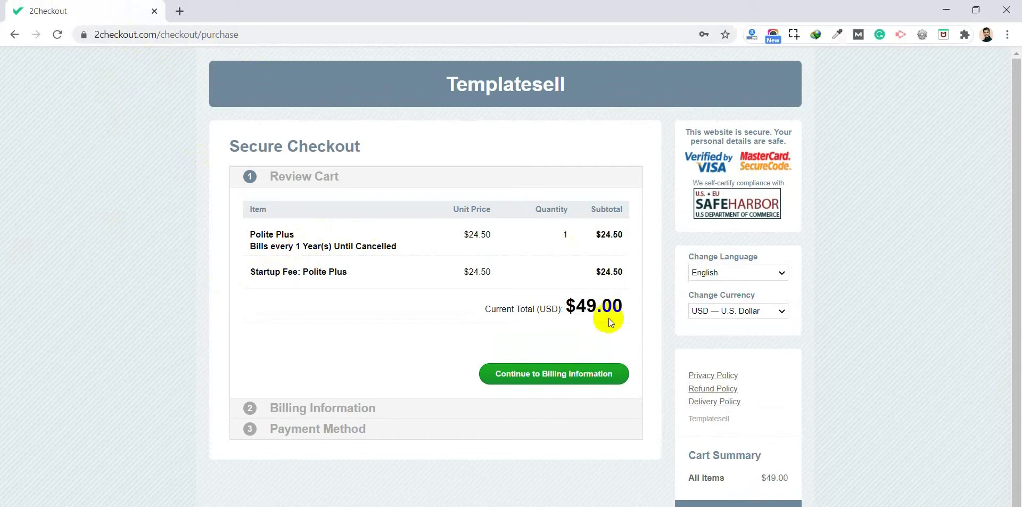
# Check the order's current total in the cart review and continue to Billing Information.
pyautogui.moveTo(626, 307); pyautogui.dragTo(561, 307)
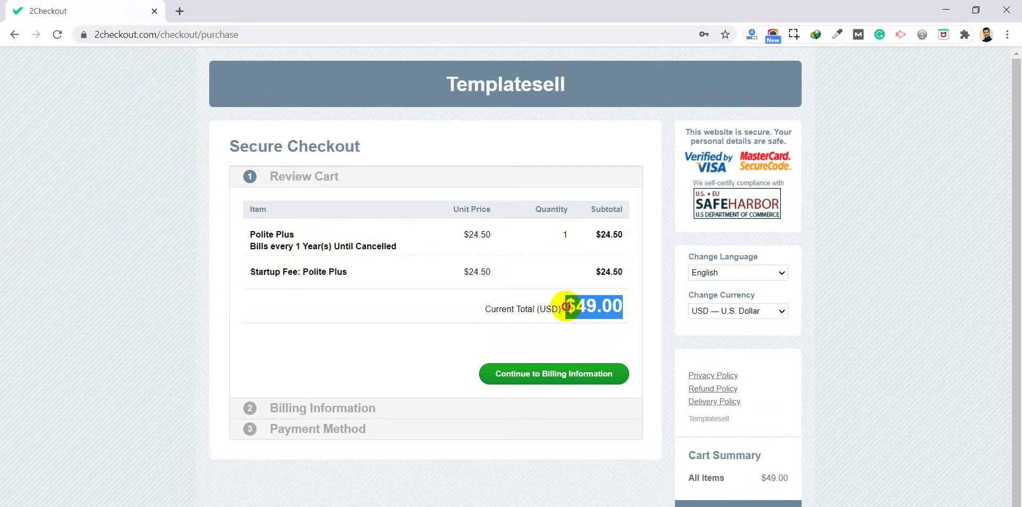
pyautogui.doubleClick(600, 305)
pyautogui.doubleClick(601, 303)
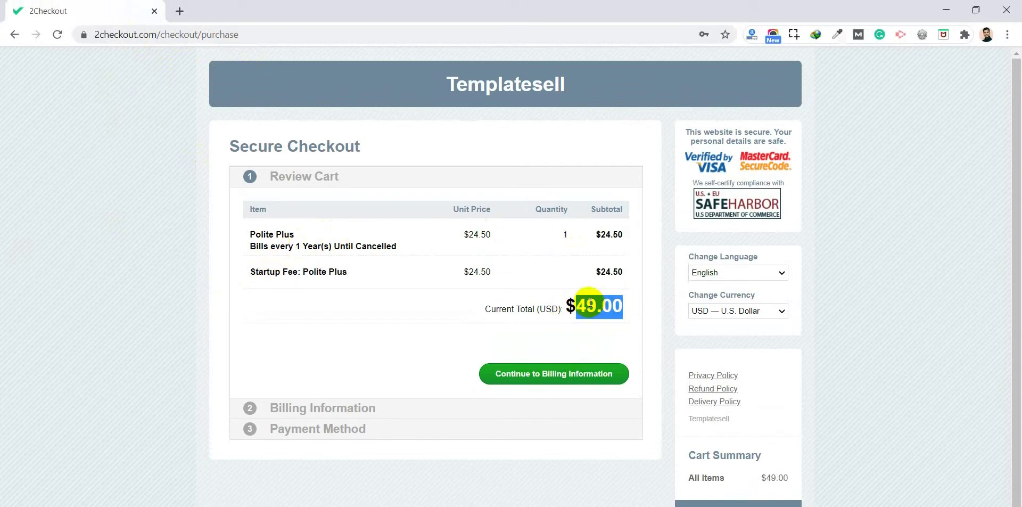
pyautogui.click(340, 408)
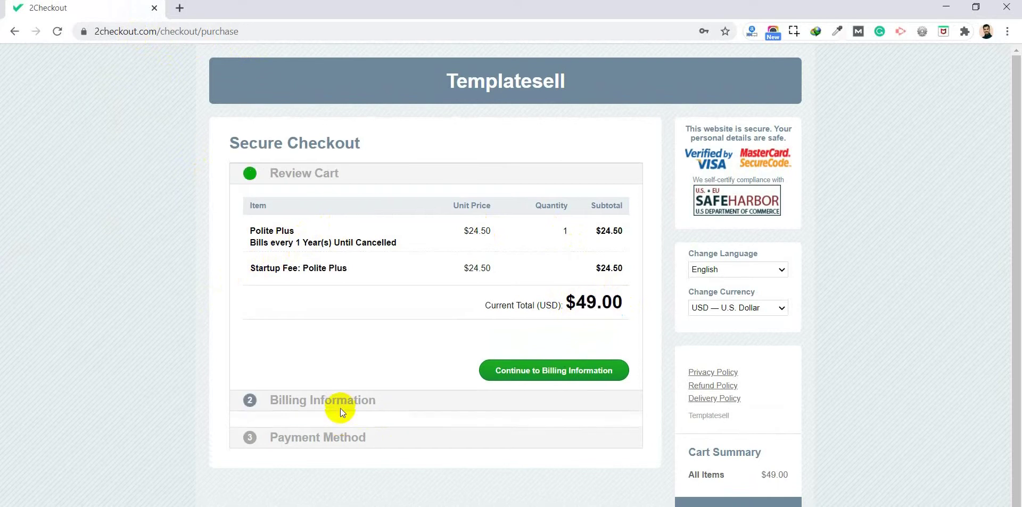
pyautogui.scroll(-6, 477, 253)
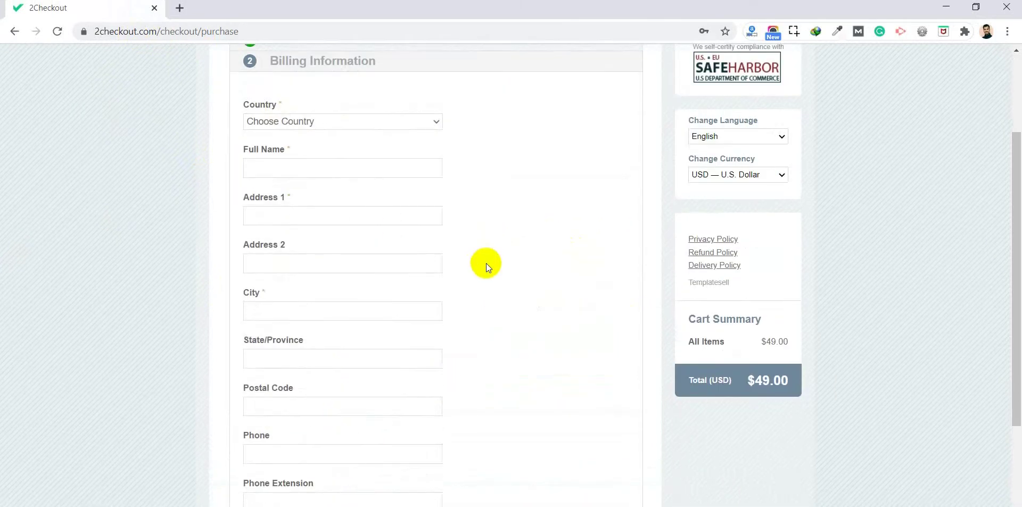
# Try to continue to Payment Method with the billing form empty, and examine its required fields.
pyautogui.click(356, 455)
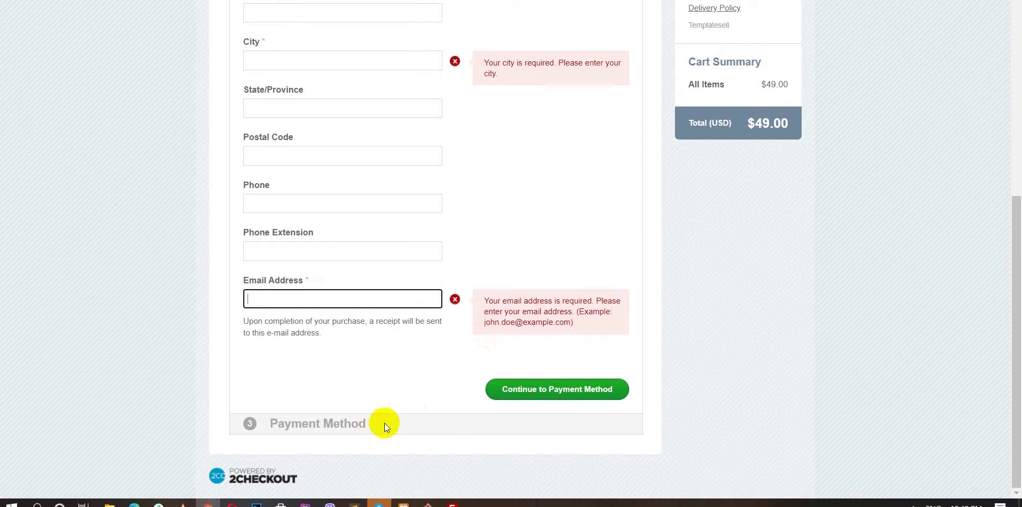
pyautogui.scroll(6, 463, 273)
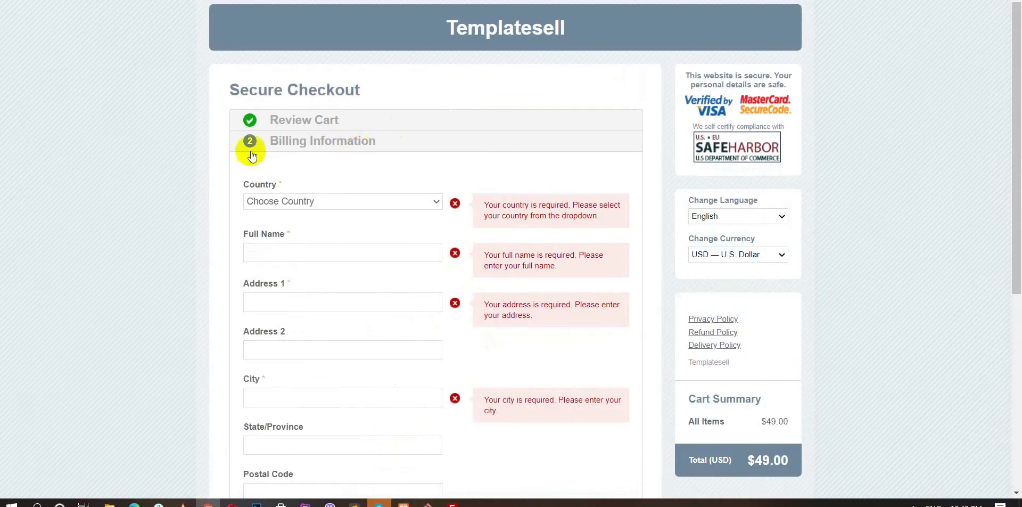
pyautogui.scroll(-5, 470, 261)
pyautogui.scroll(-2, 470, 260)
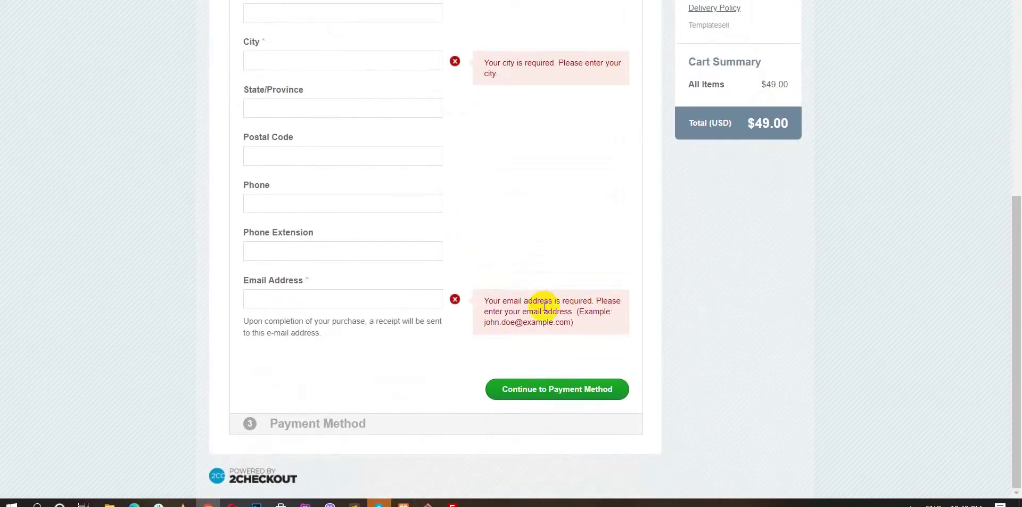
pyautogui.scroll(5, 543, 303)
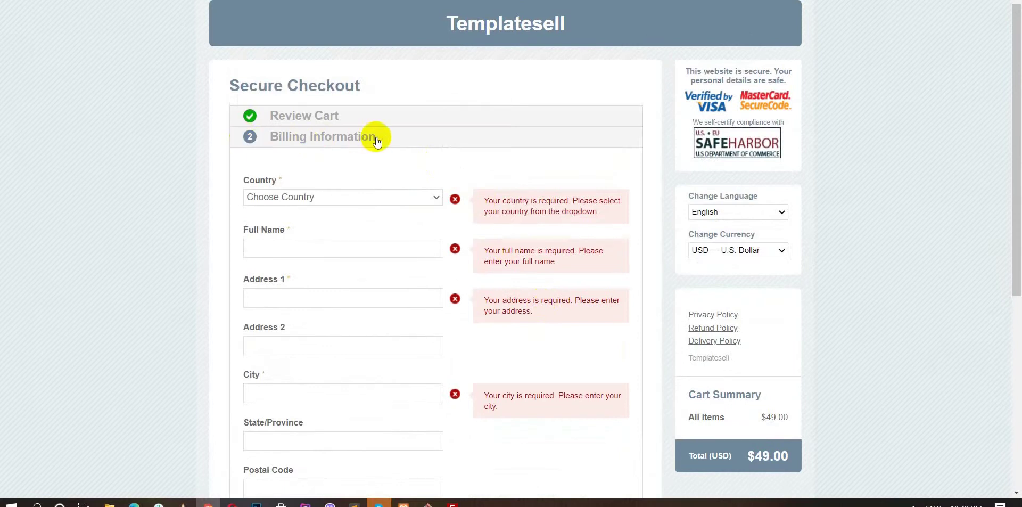
pyautogui.scroll(-5, 611, 310)
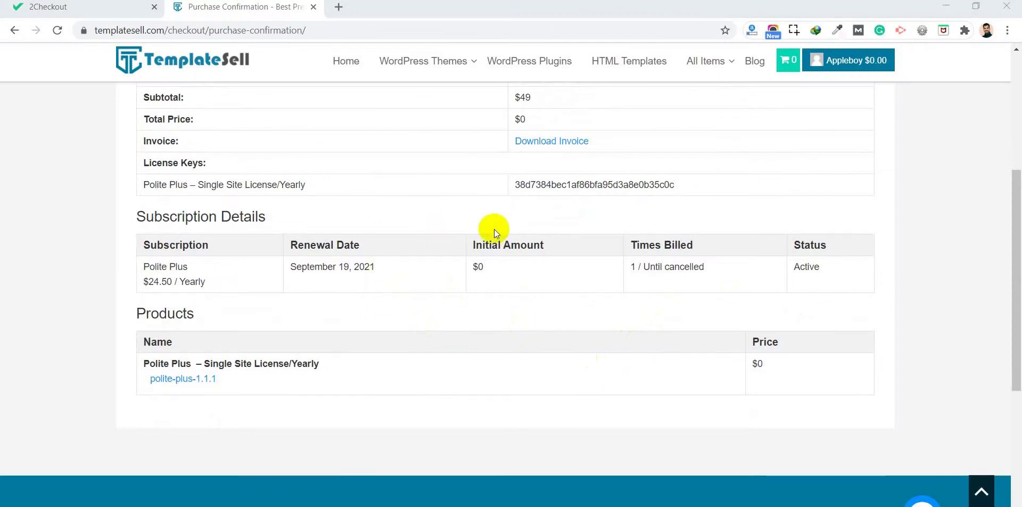
# Download the polite-plus-1.1.1 theme file from the purchase confirmation's product list.
pyautogui.click(186, 378)
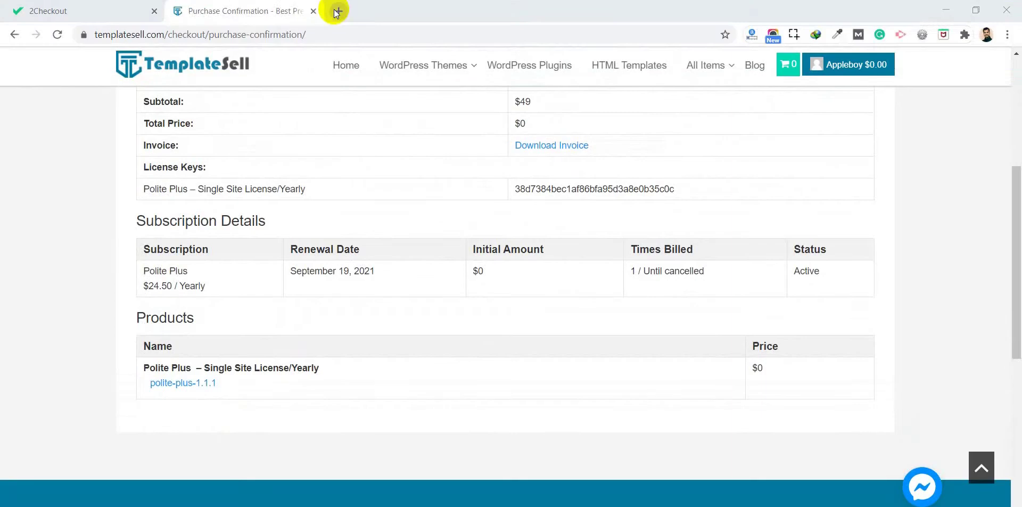
# Open the local WordPress site's theme management page at localhost/polite/wp-admin/themes.php in a new browser tab.
pyautogui.click(336, 12)
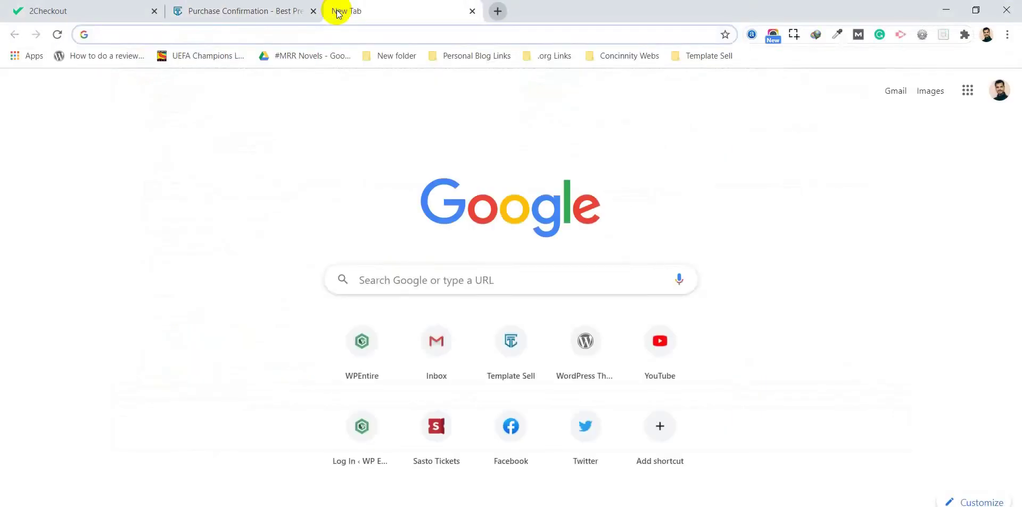
pyautogui.write('local')
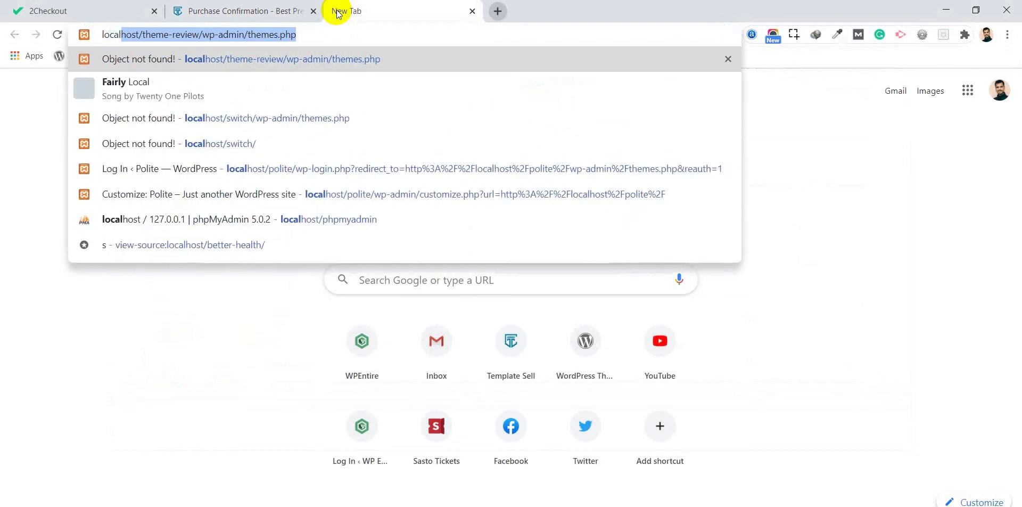
pyautogui.press('BackSpace')
pyautogui.write('ca')
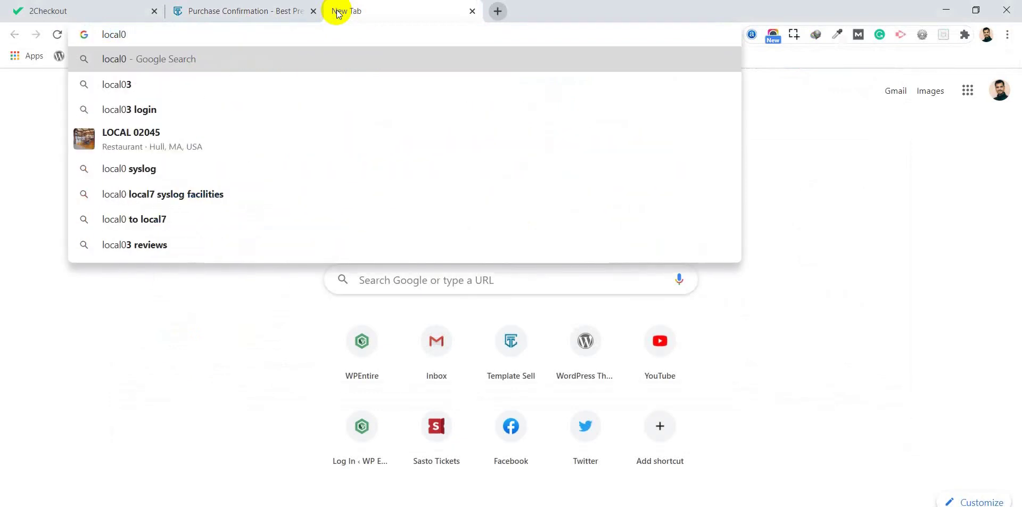
pyautogui.press('BackSpace')
pyautogui.press('BackSpace')
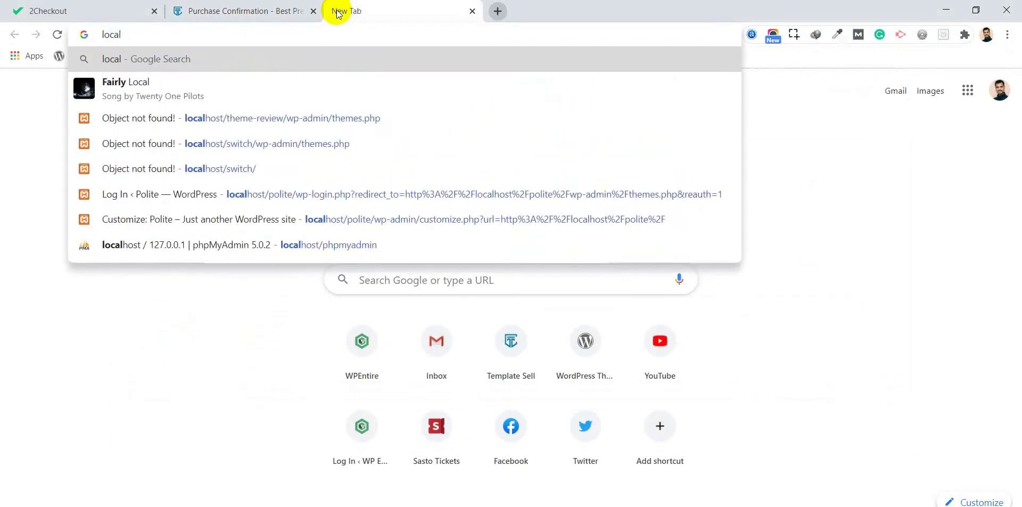
pyautogui.write('h')
pyautogui.press('End')
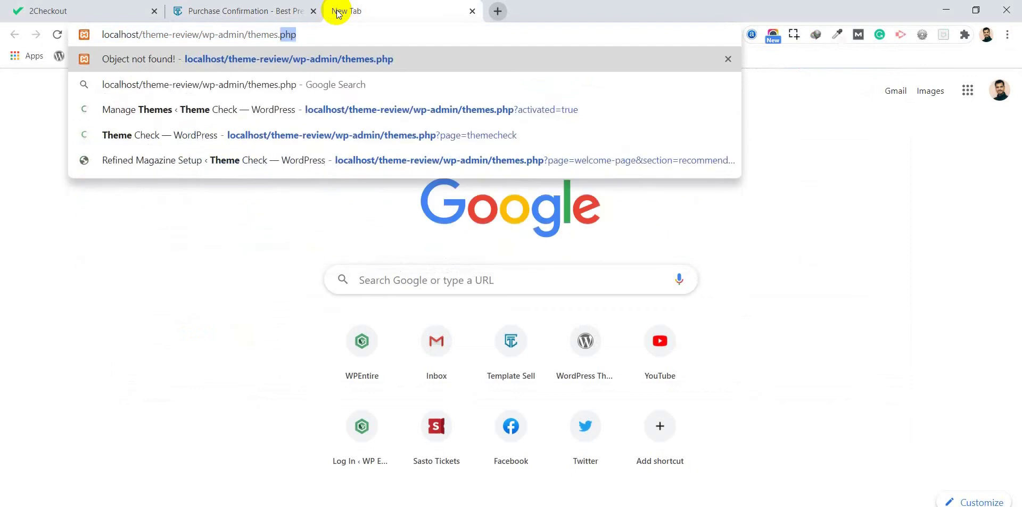
pyautogui.hotkey('ctrl', 'shift', 'Left')
pyautogui.hotkey('ctrl', 'shift', 'Left')
pyautogui.hotkey('ctrl', 'shift', 'Left')
pyautogui.hotkey('ctrl', 'shift', 'Left')
pyautogui.hotkey('ctrl', 'shift', 'Left')
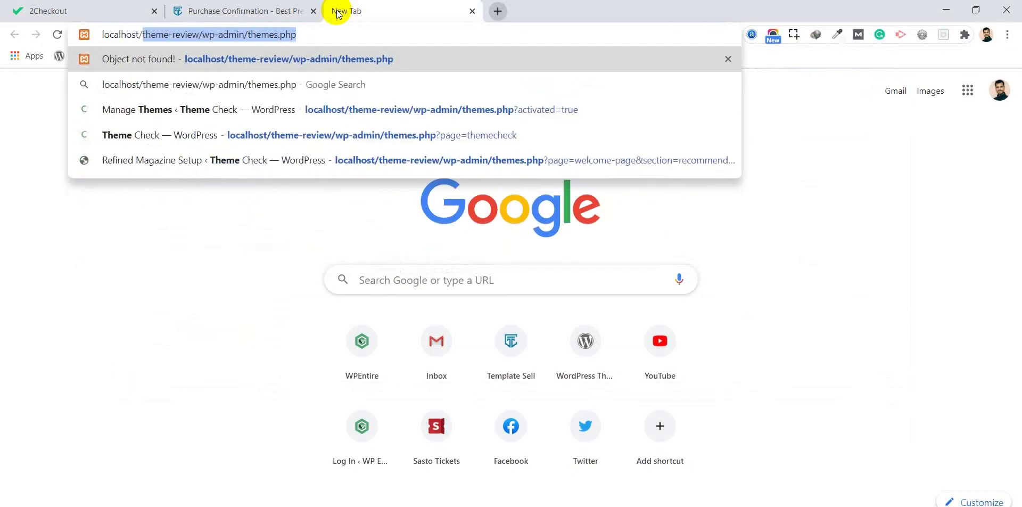
pyautogui.write('p')
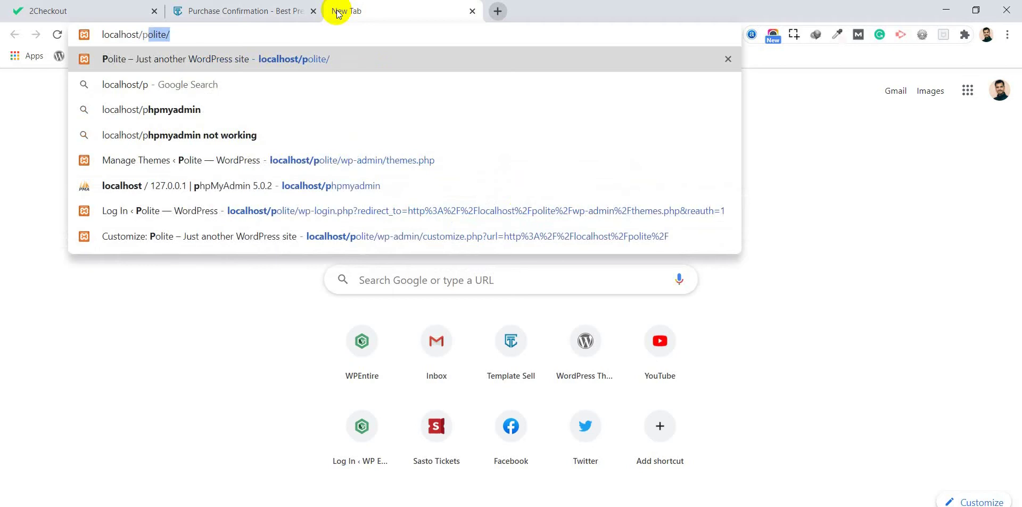
pyautogui.write('olite/w')
pyautogui.press('Return')
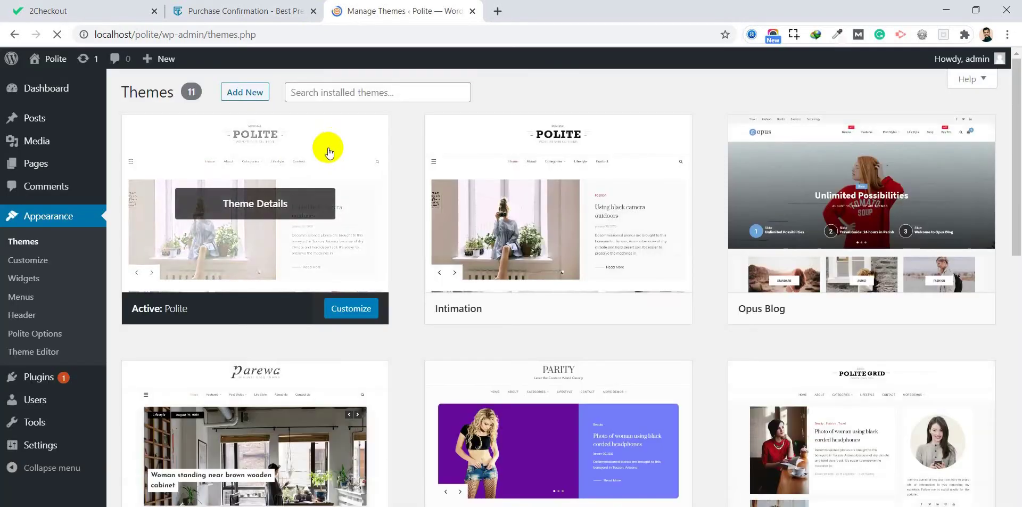
# Add a new theme by uploading the downloaded polite-plus-1.1.1.zip file and install it.
pyautogui.click(262, 95)
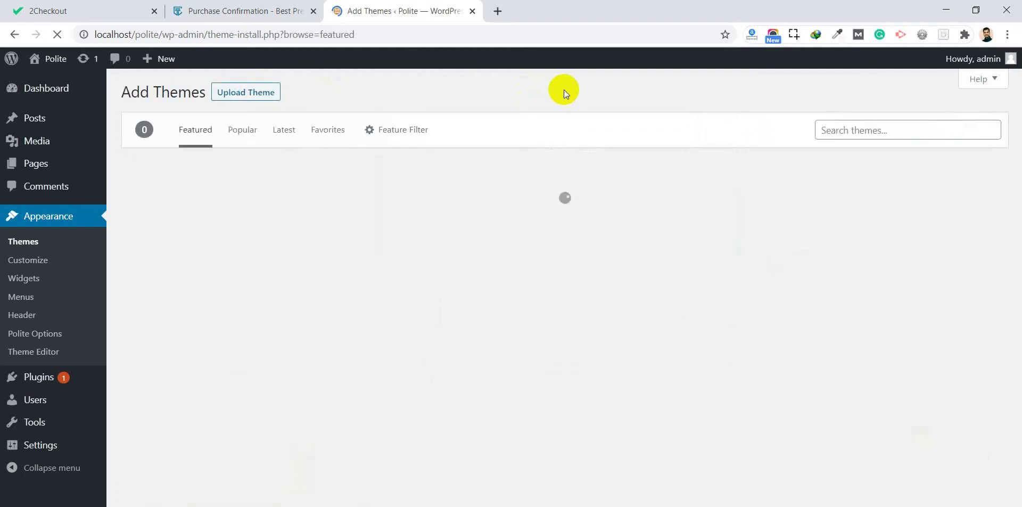
pyautogui.click(242, 92)
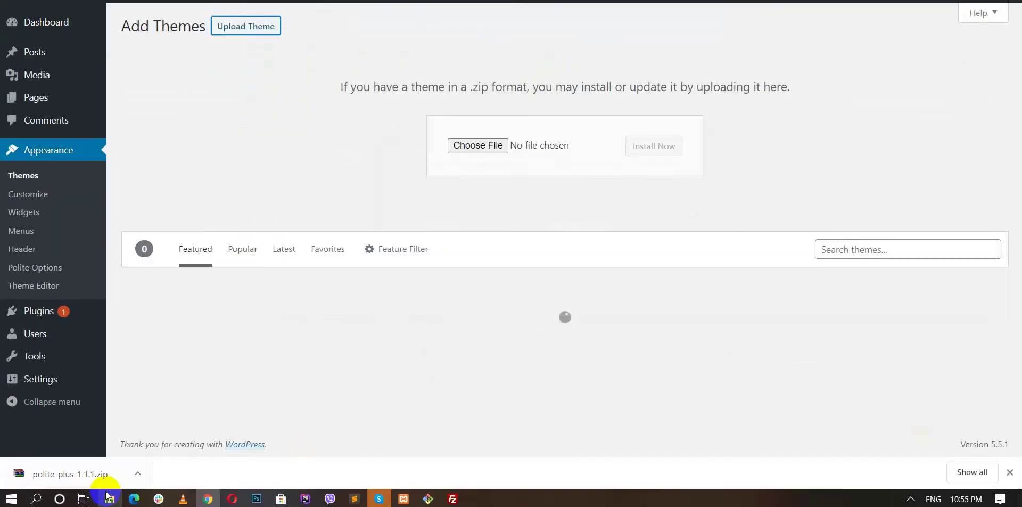
pyautogui.moveTo(72, 478); pyautogui.dragTo(468, 143)
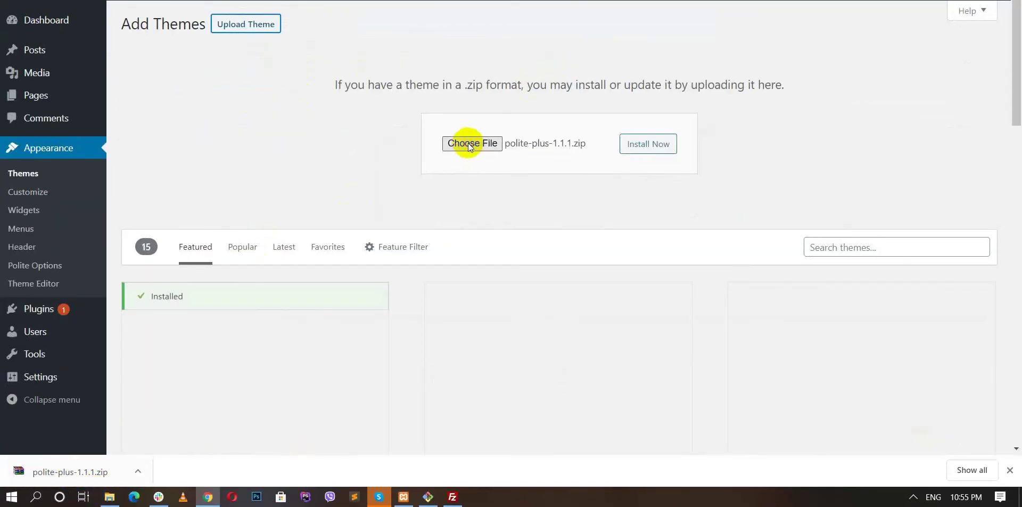
pyautogui.click(656, 147)
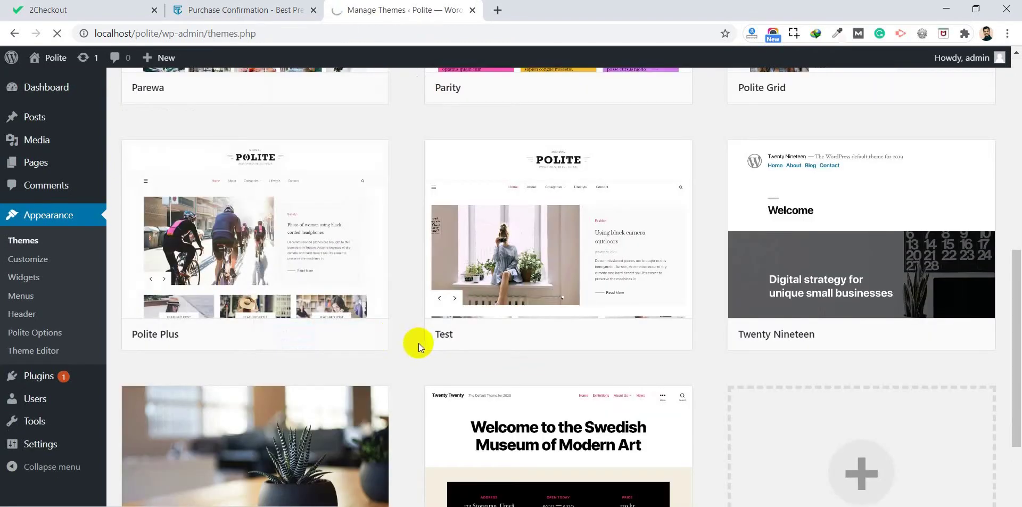
# Copy the Polite Plus license key from the TemplateSell purchase confirmation and return to the WordPress themes page.
pyautogui.click(256, 9)
pyautogui.doubleClick(653, 189)
pyautogui.hotkey('ctrl', 'c')
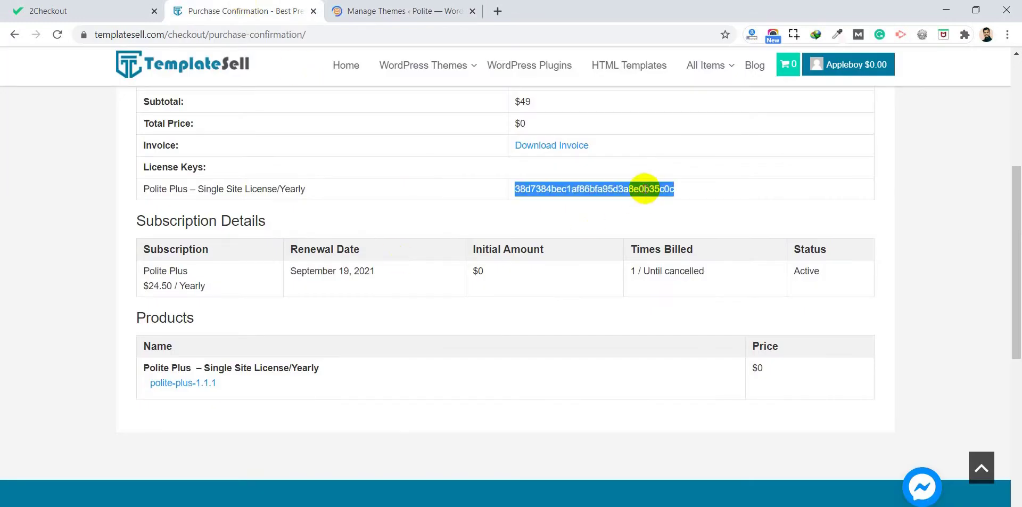
pyautogui.click(421, 9)
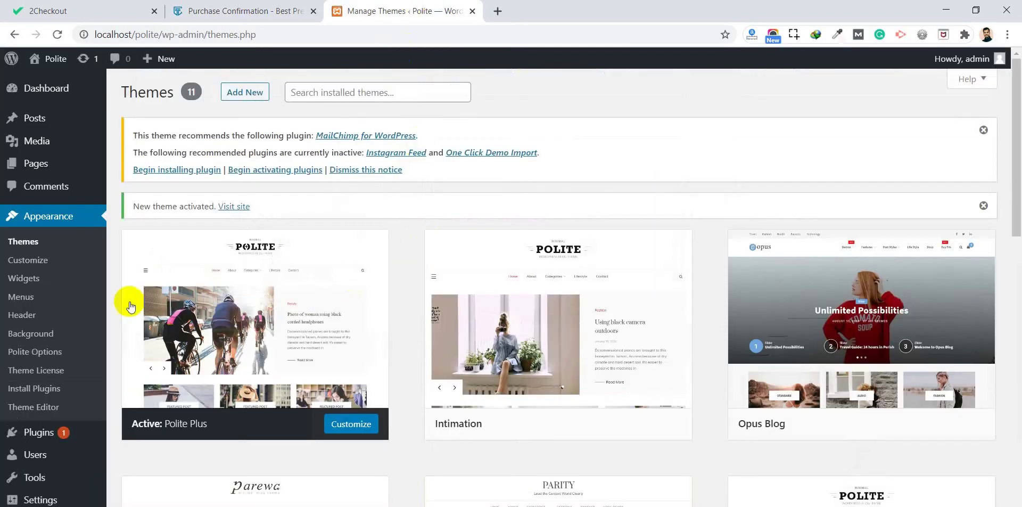
# Paste the copied key into the Polite Plus theme's License Key setting, save it and activate the license.
pyautogui.click(44, 375)
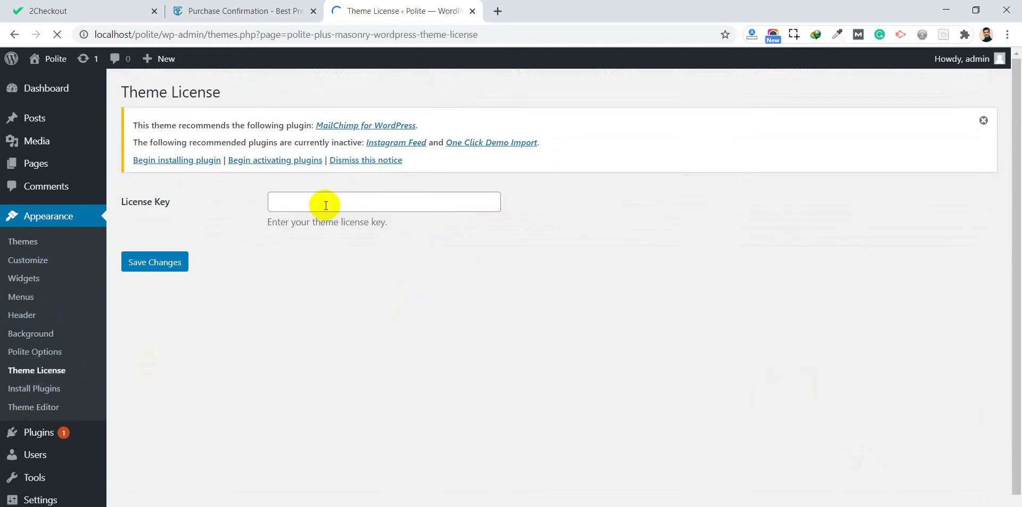
pyautogui.click(392, 201)
pyautogui.hotkey('ctrl', 'v')
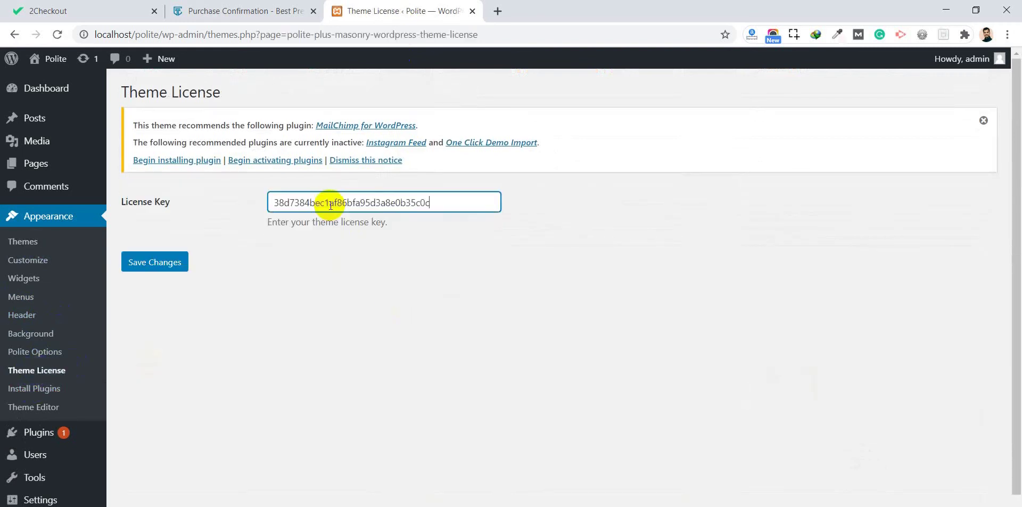
pyautogui.click(153, 262)
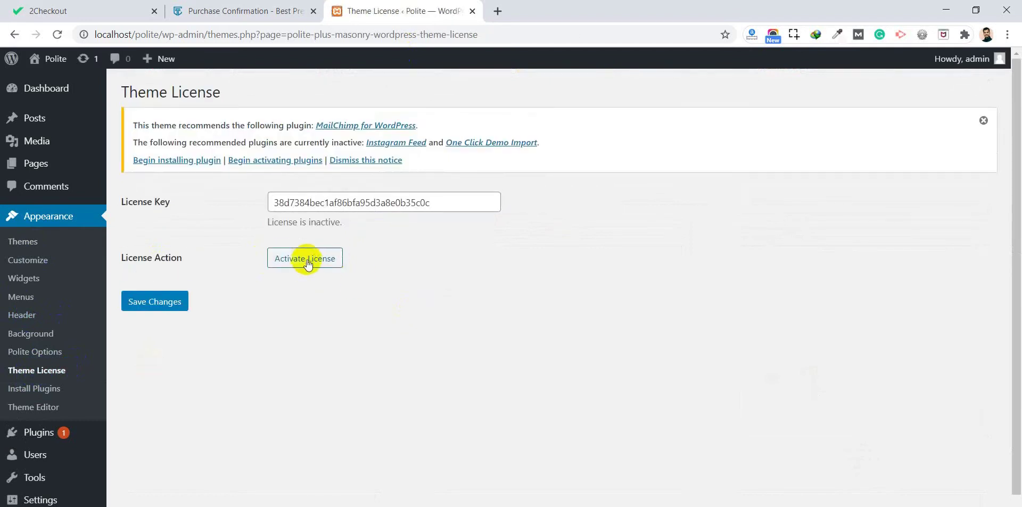
pyautogui.click(312, 258)
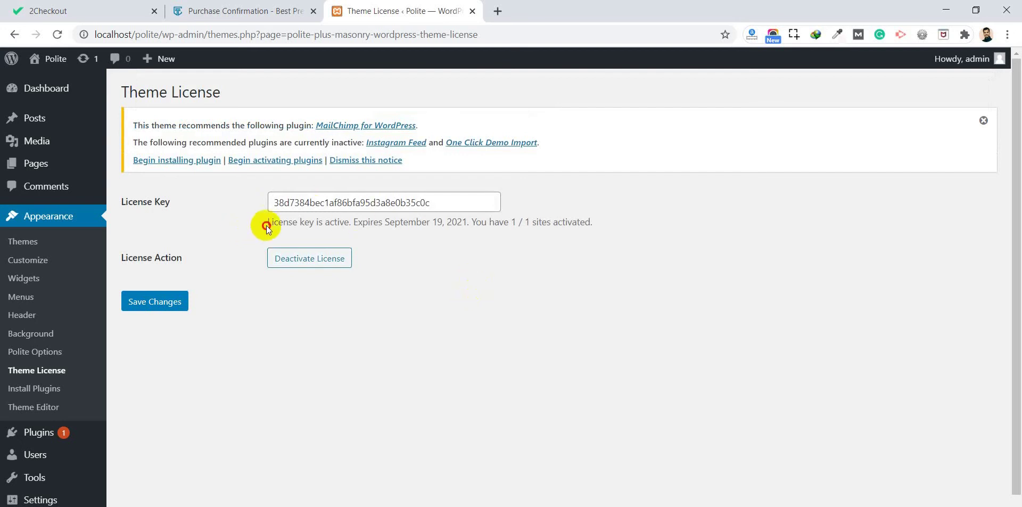
pyautogui.moveTo(266, 226); pyautogui.dragTo(603, 217)
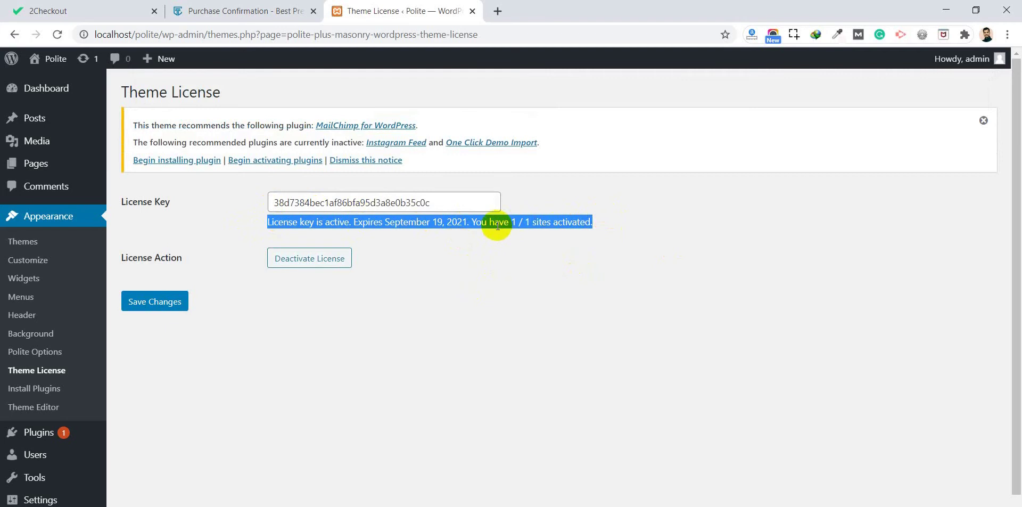
pyautogui.click(532, 222)
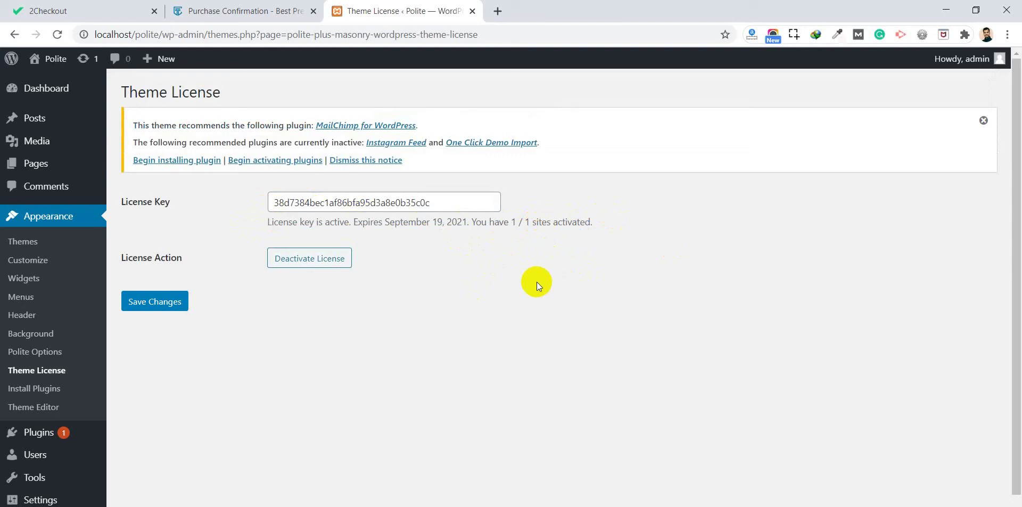
# Review the polite-plus-1.1.1 download entry on the purchase confirmation and return to the WordPress Theme License page.
pyautogui.click(217, 9)
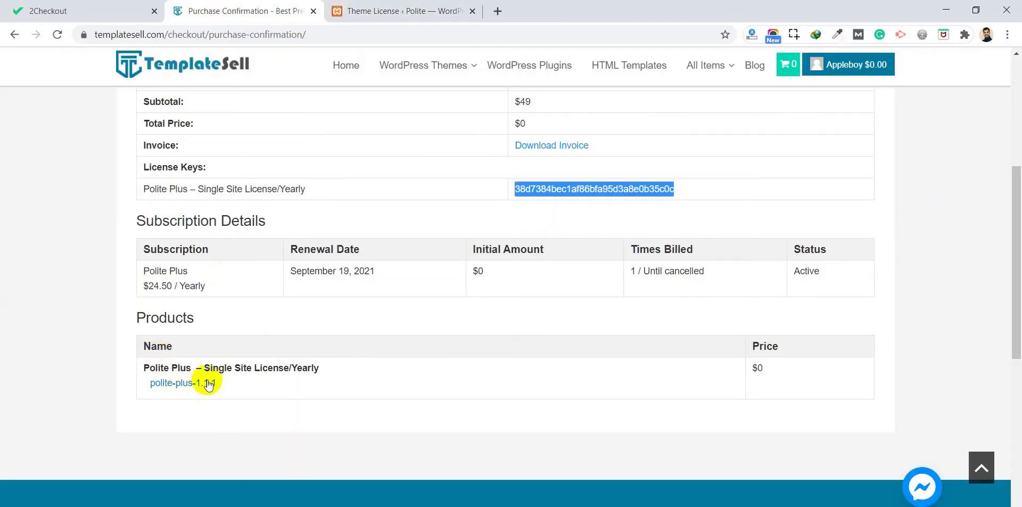
pyautogui.moveTo(218, 381); pyautogui.dragTo(146, 381)
pyautogui.click(111, 374)
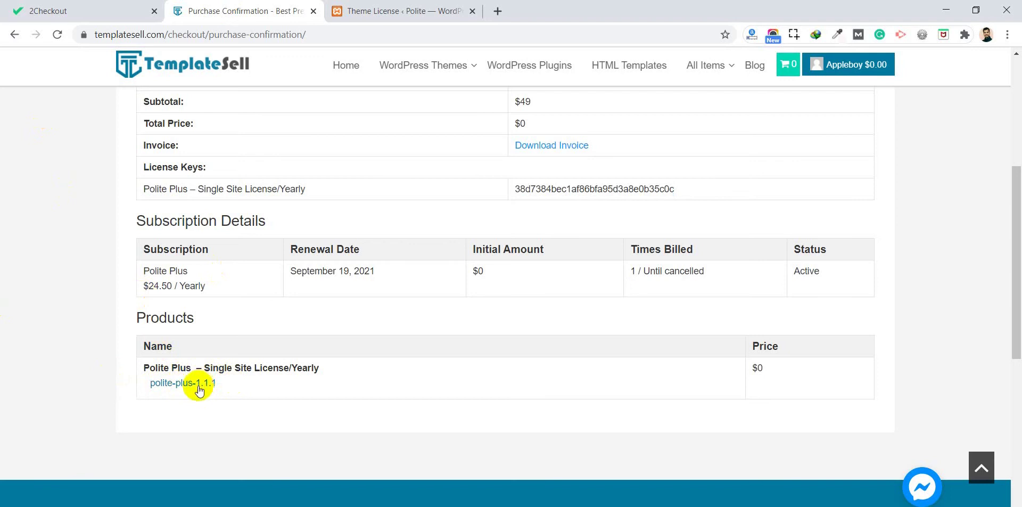
pyautogui.click(373, 11)
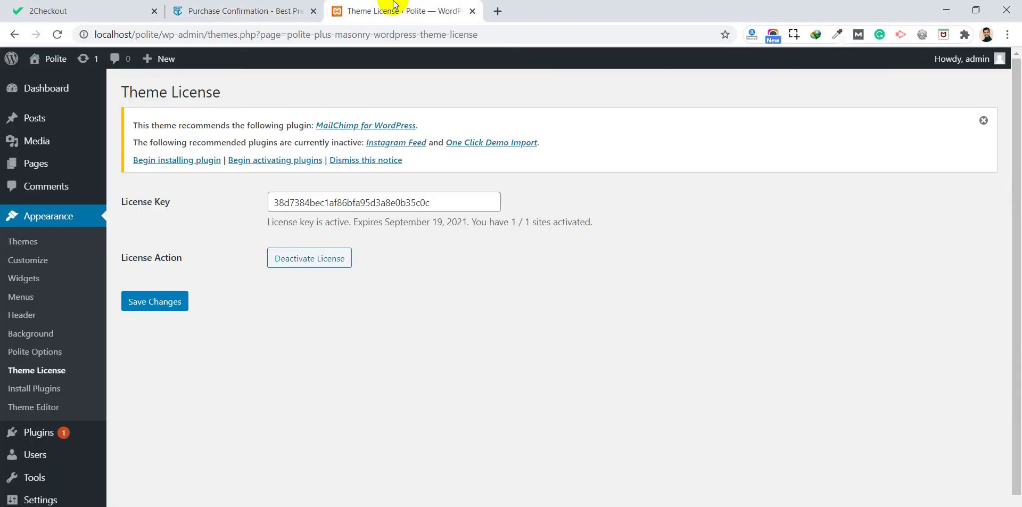